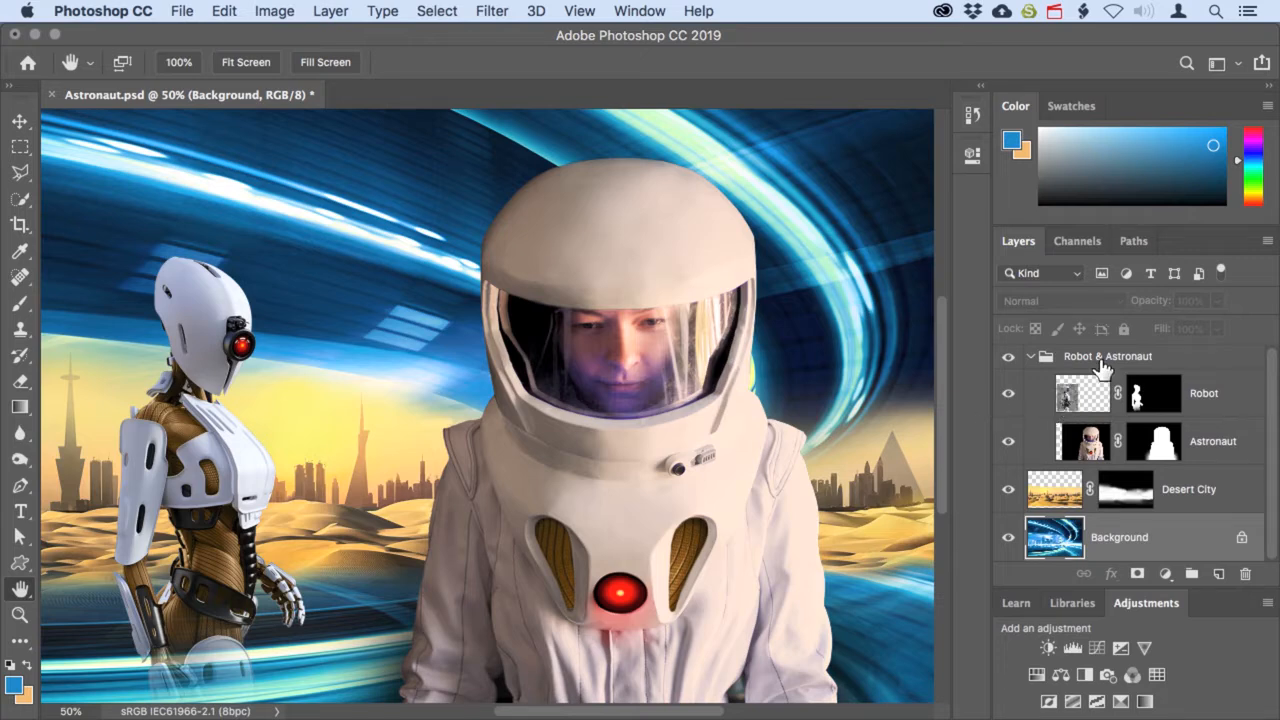
# Hide the Robot & Astronaut layer group and collapse it
pyautogui.click(1008, 357)
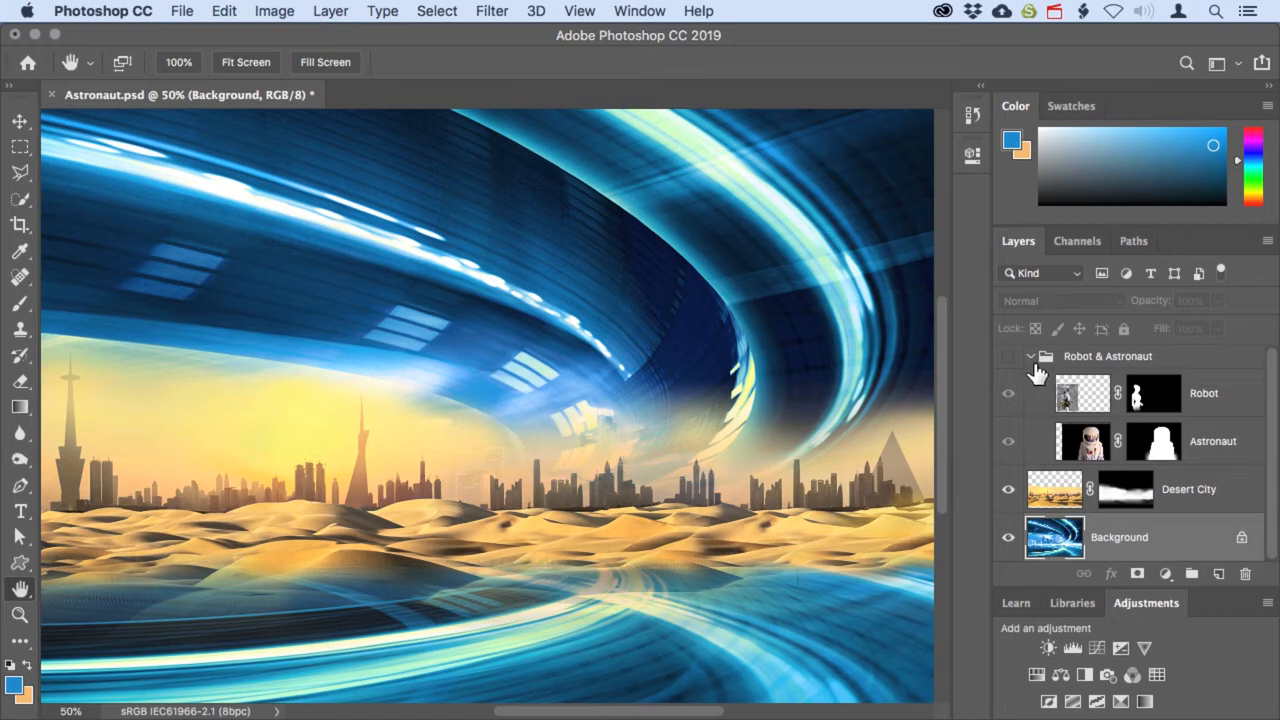
pyautogui.click(1032, 358)
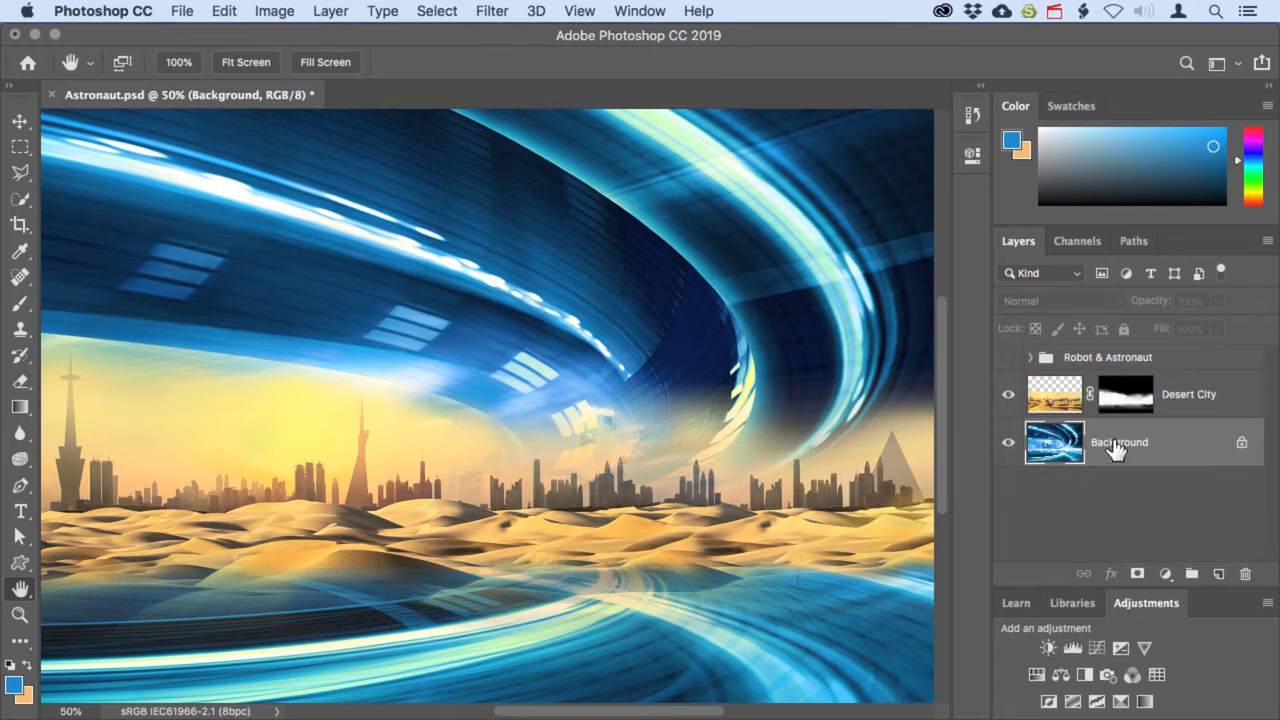
# Duplicate the Background layer and place the Desert City layer directly beneath the copy
pyautogui.click(333, 12)
pyautogui.moveTo(432, 37)
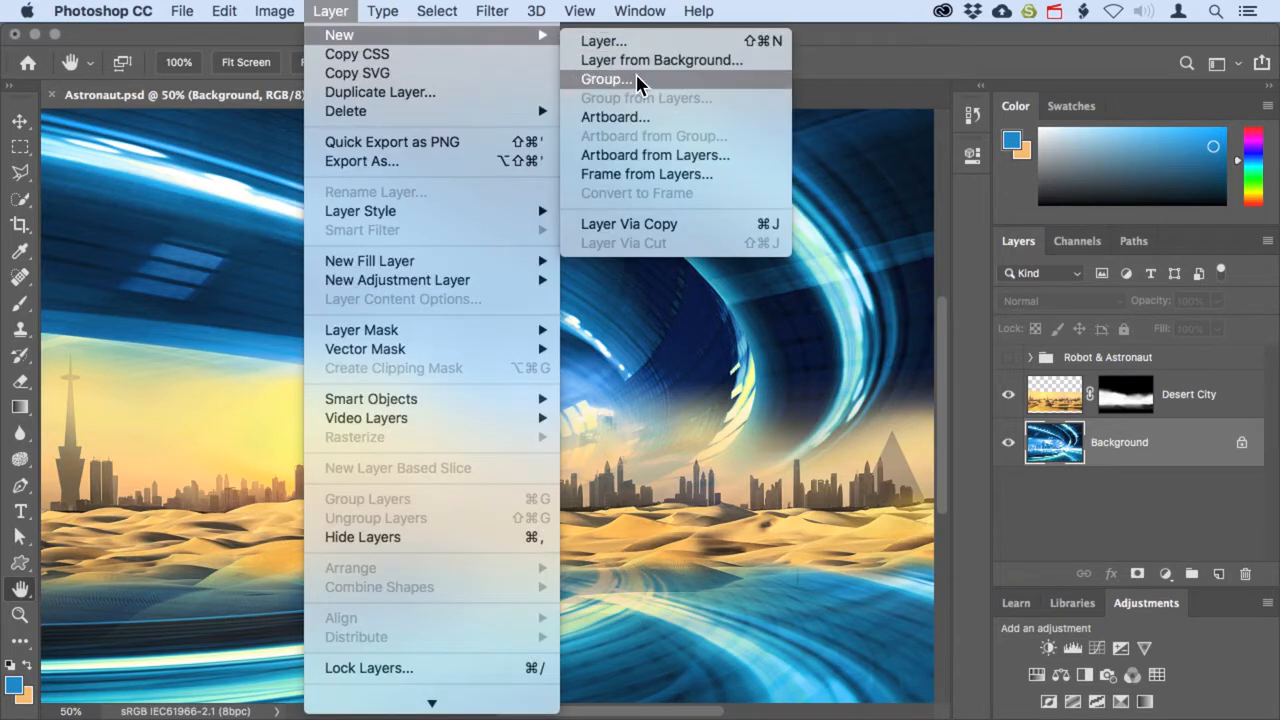
pyautogui.click(717, 222)
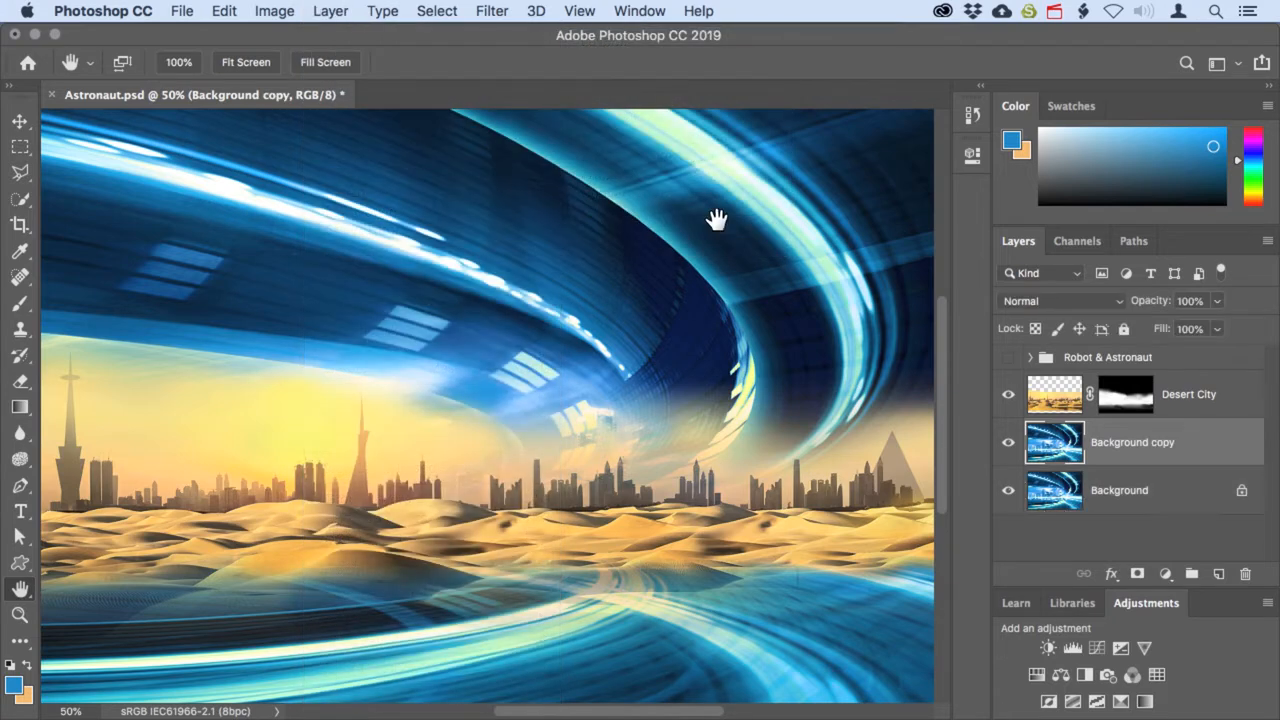
pyautogui.click(1205, 400)
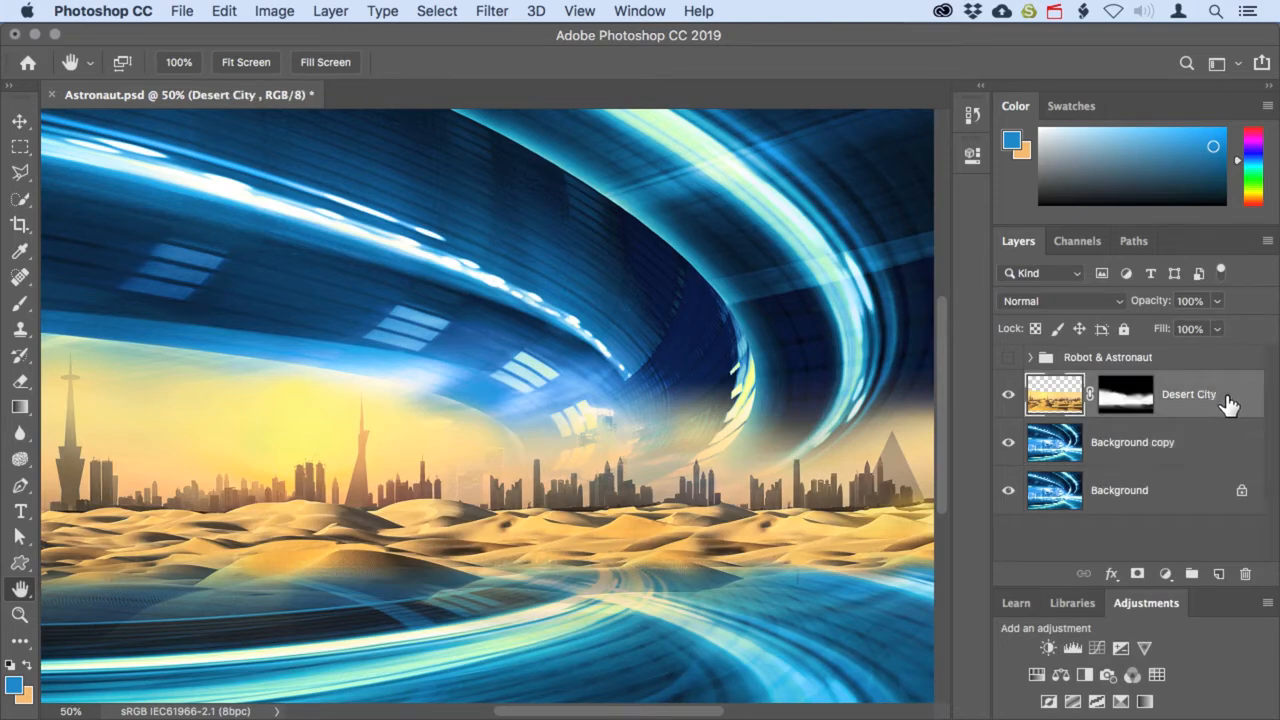
pyautogui.moveTo(1228, 402); pyautogui.dragTo(1228, 468)
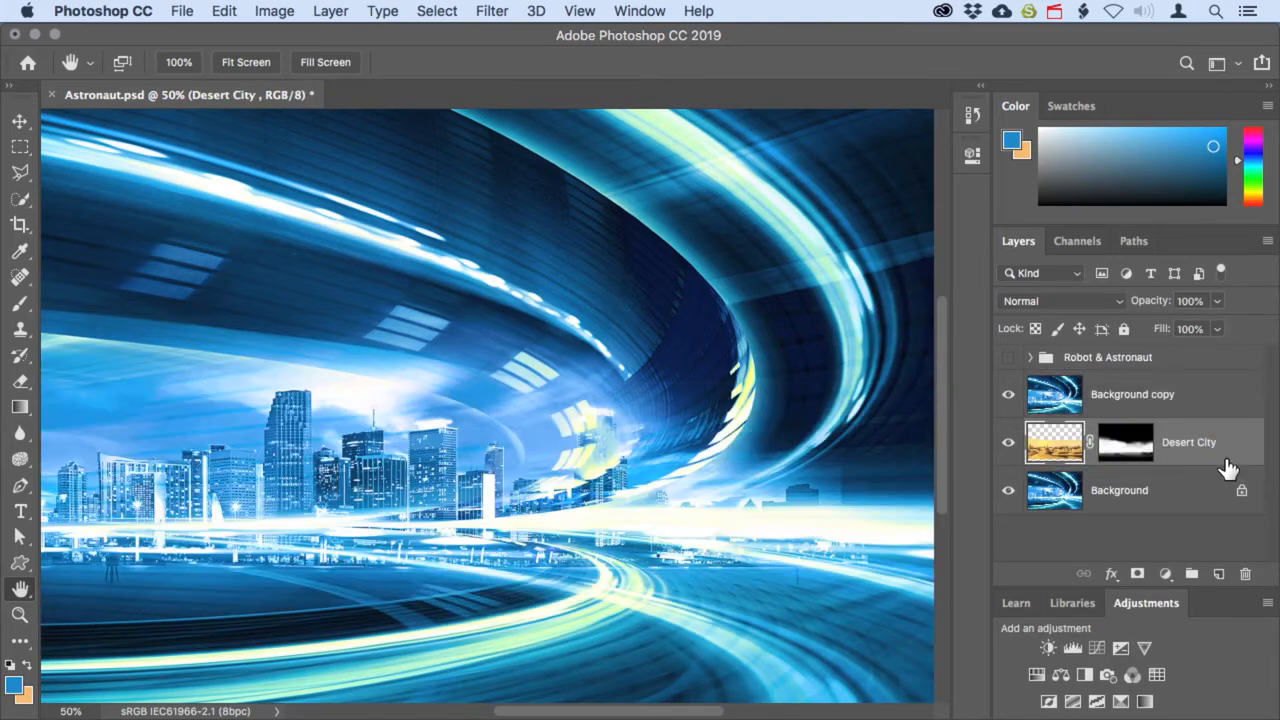
# Apply the Average blur filter to the Background copy layer
pyautogui.click(1195, 402)
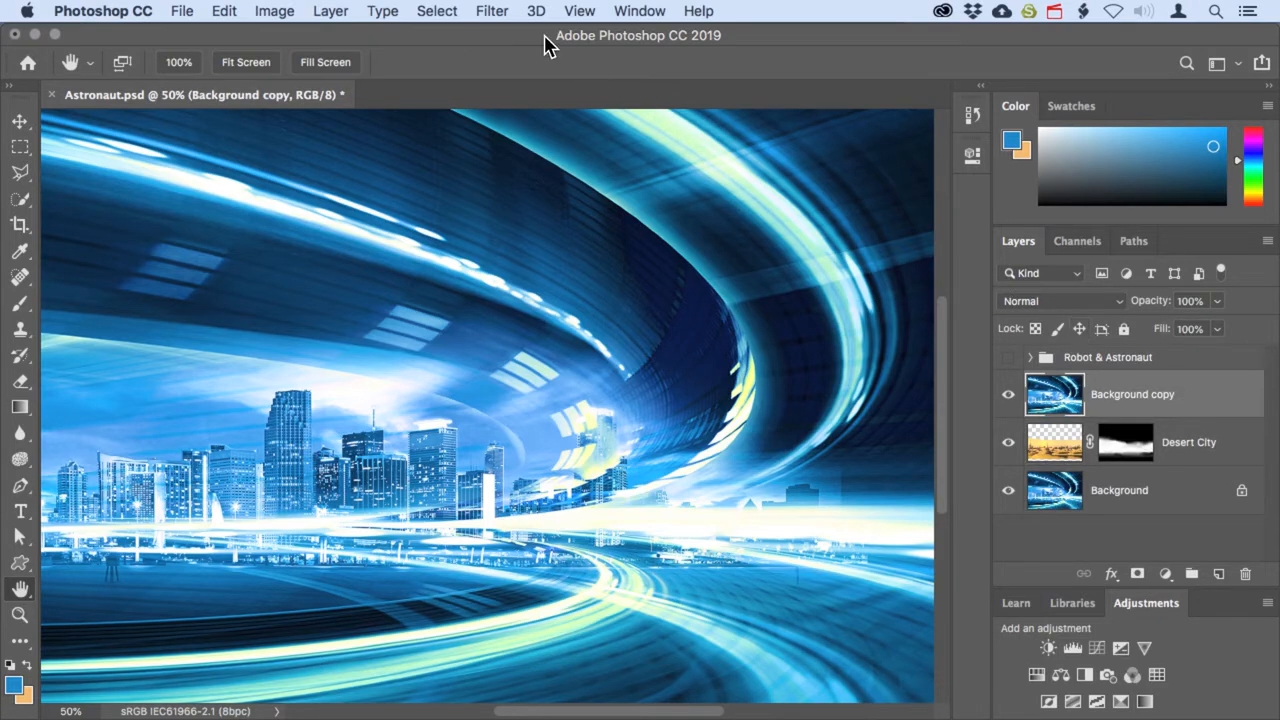
pyautogui.click(497, 14)
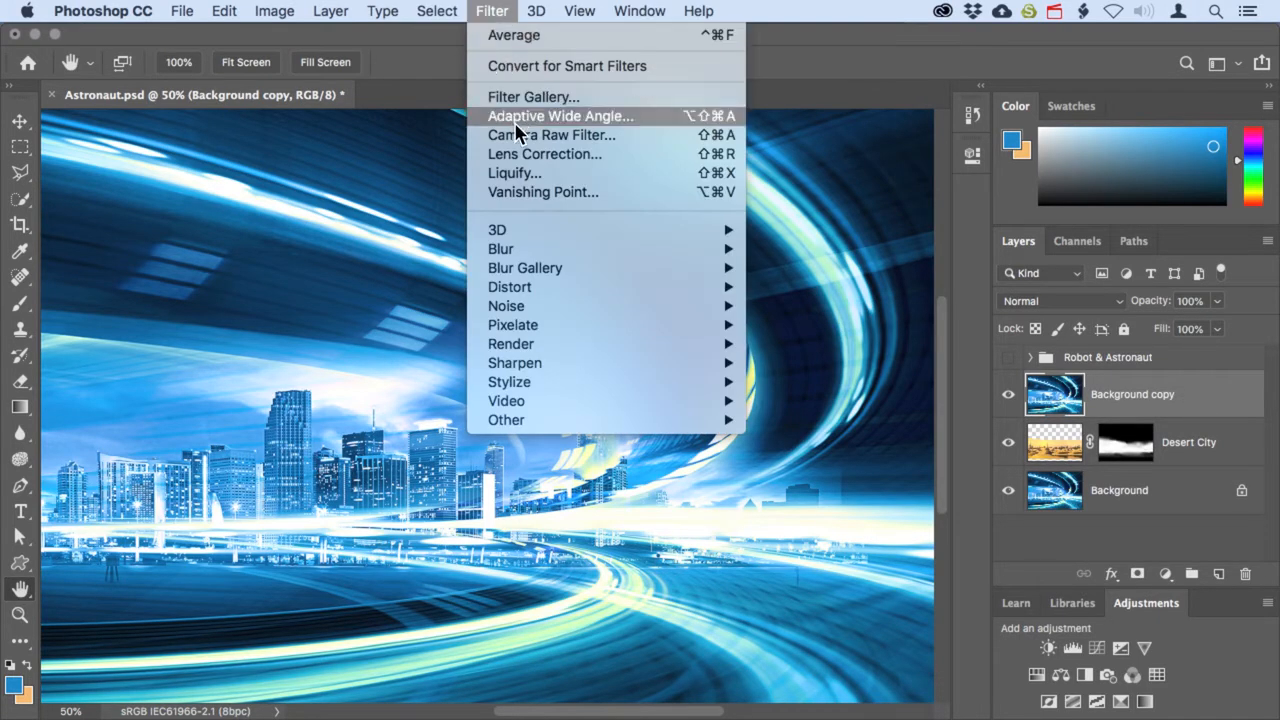
pyautogui.moveTo(542, 250)
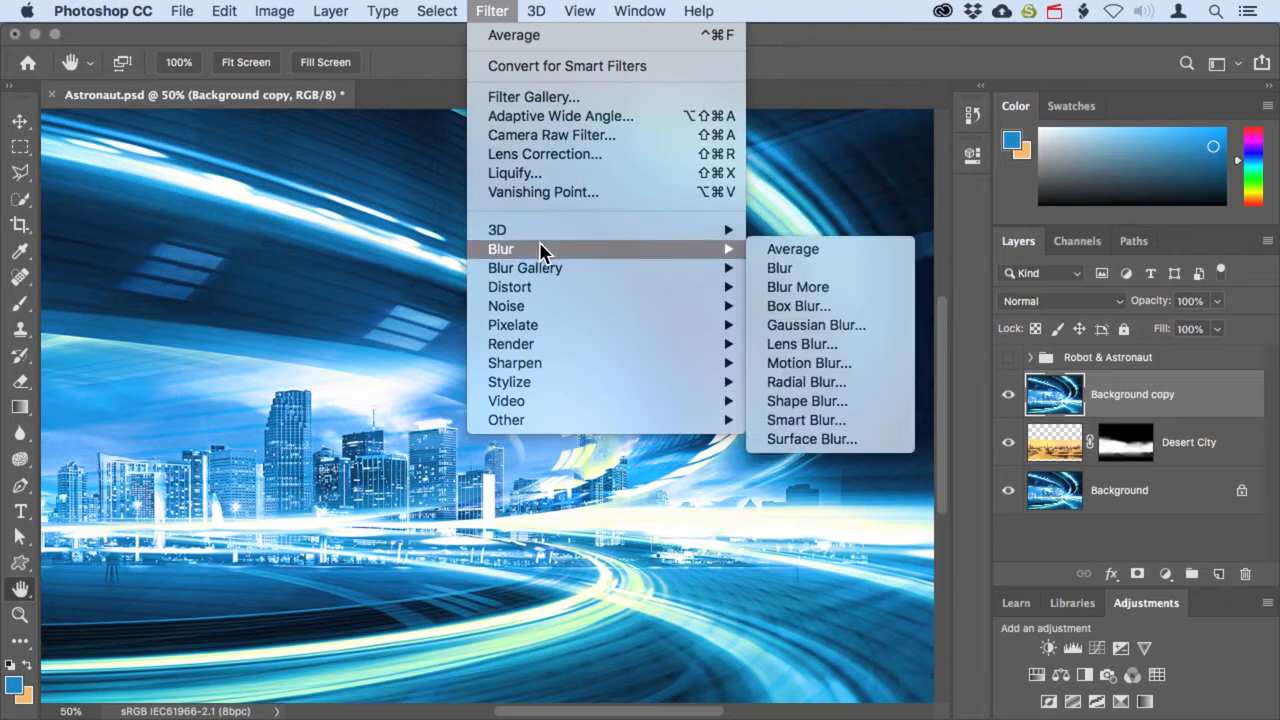
pyautogui.click(858, 251)
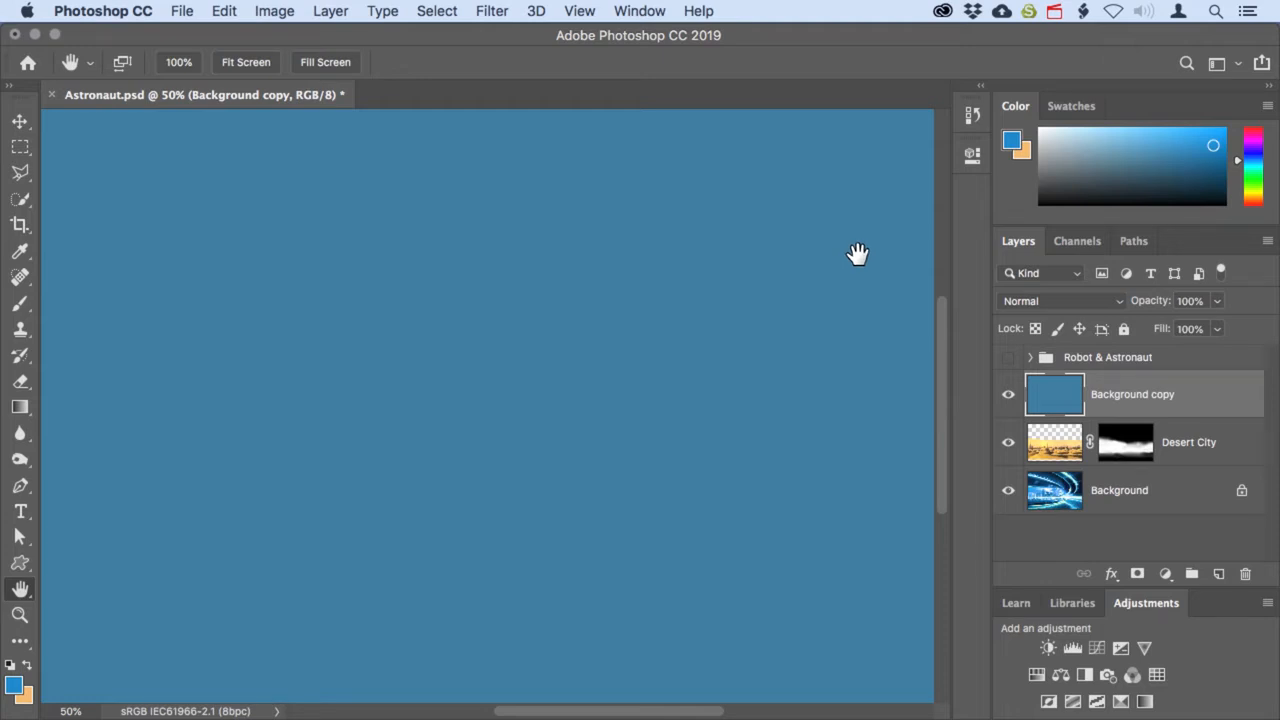
# Set the Background copy layer's blend mode to Color and its opacity to 54%
pyautogui.click(1118, 303)
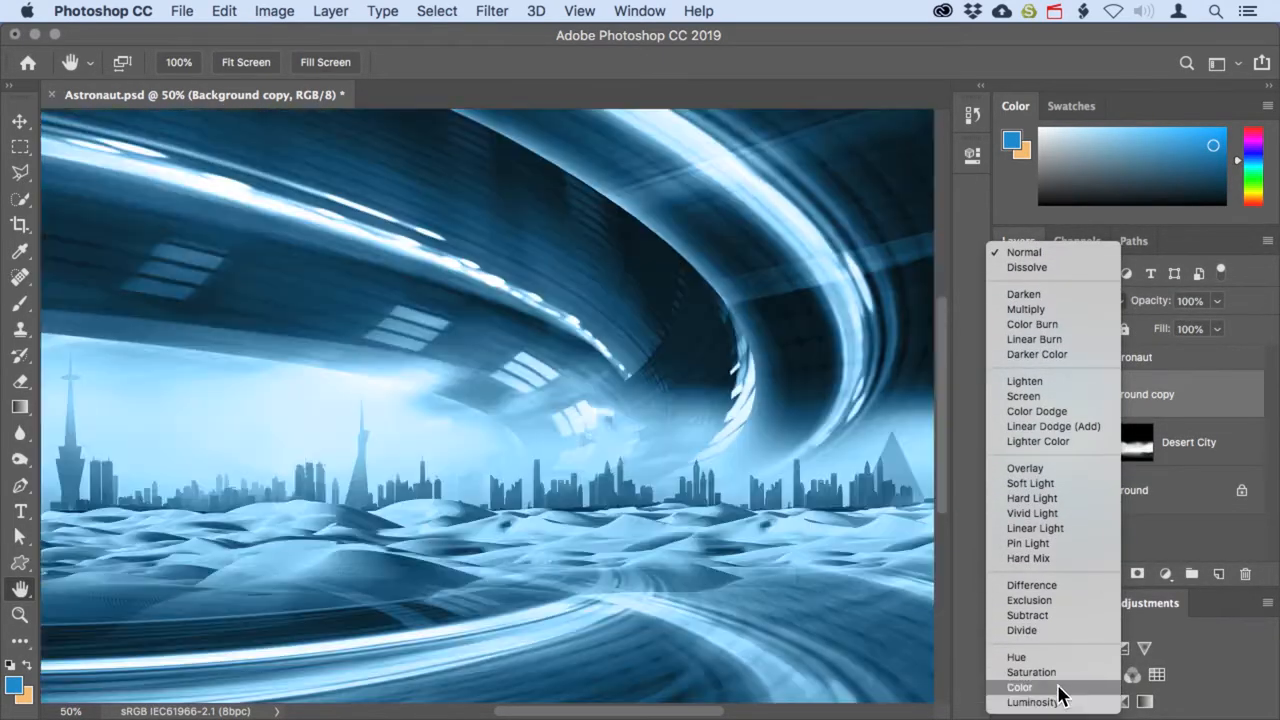
pyautogui.click(1060, 689)
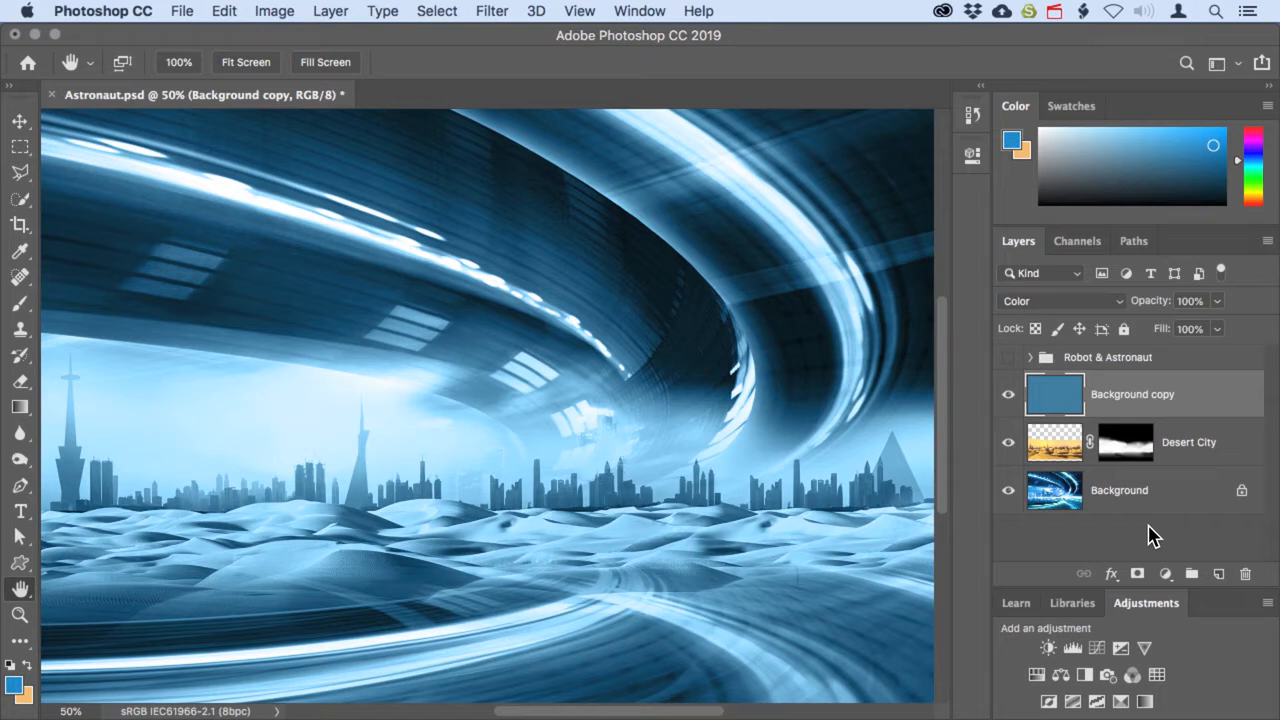
pyautogui.click(1217, 301)
pyautogui.moveTo(1185, 331); pyautogui.dragTo(1178, 333)
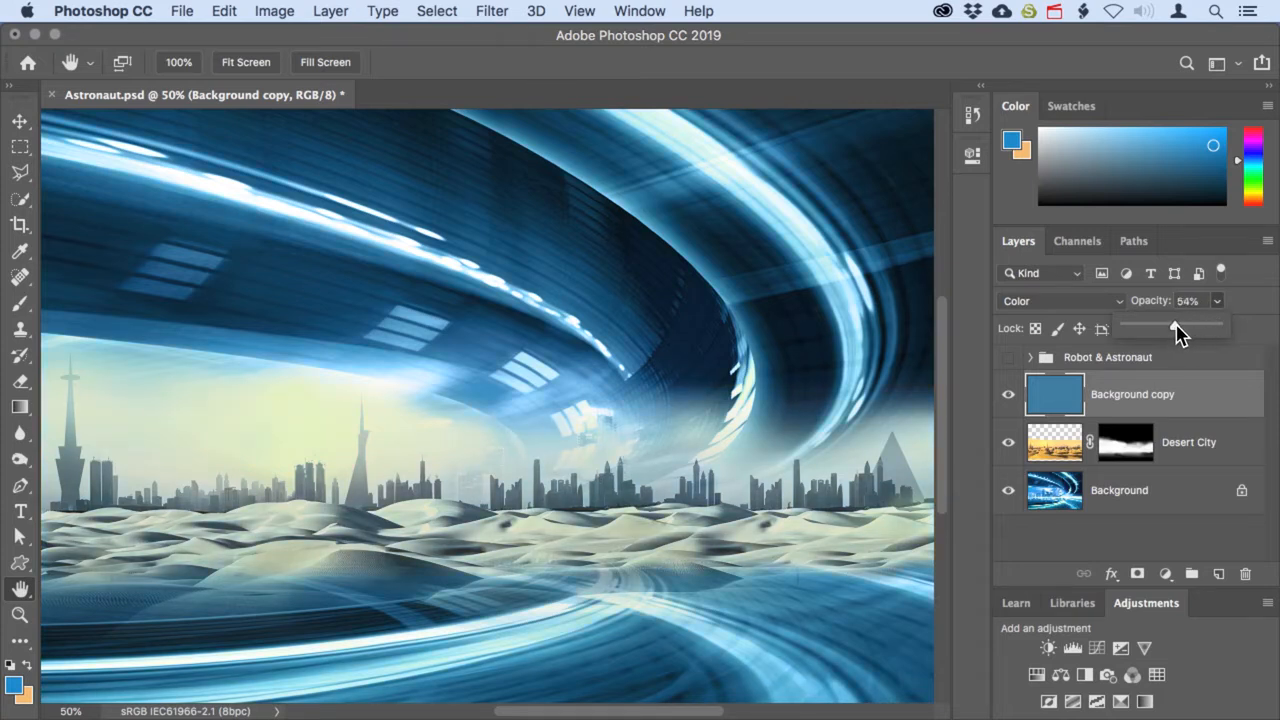
pyautogui.click(1253, 338)
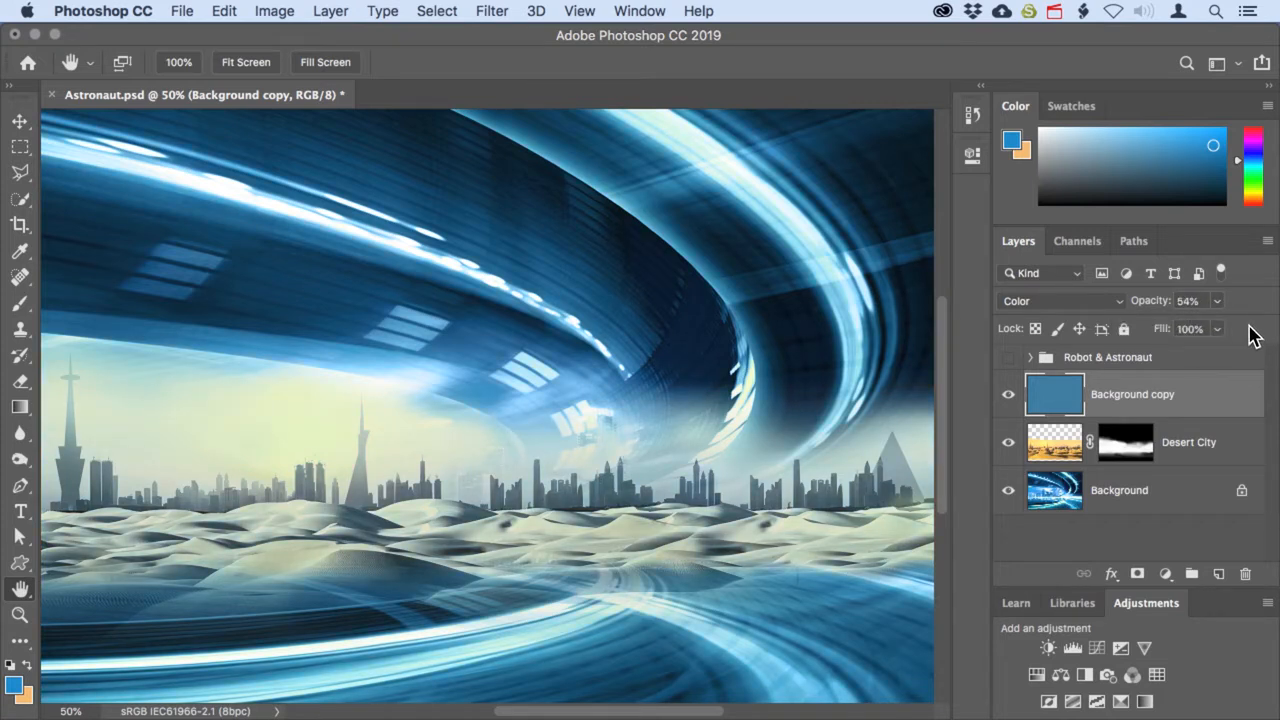
# Toggle the Background copy layer's visibility to compare the scene with and without the color tint
pyautogui.click(1009, 396)
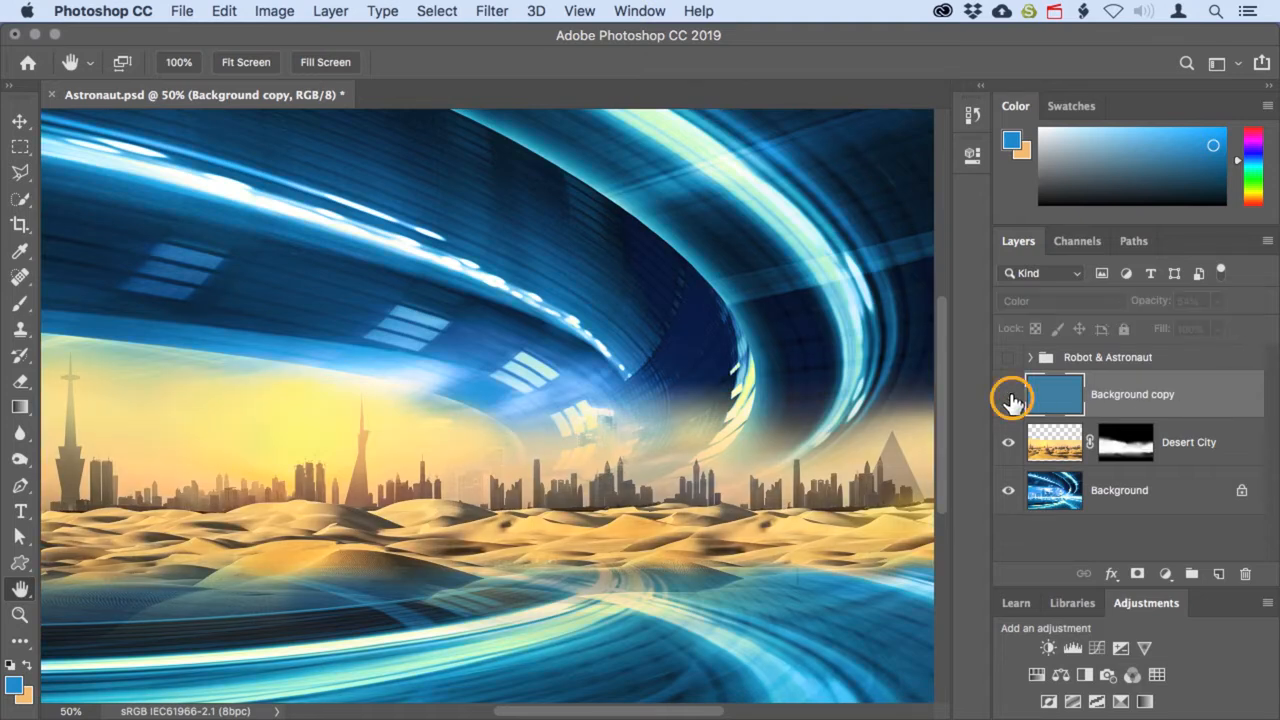
pyautogui.click(1009, 397)
pyautogui.click(1009, 397)
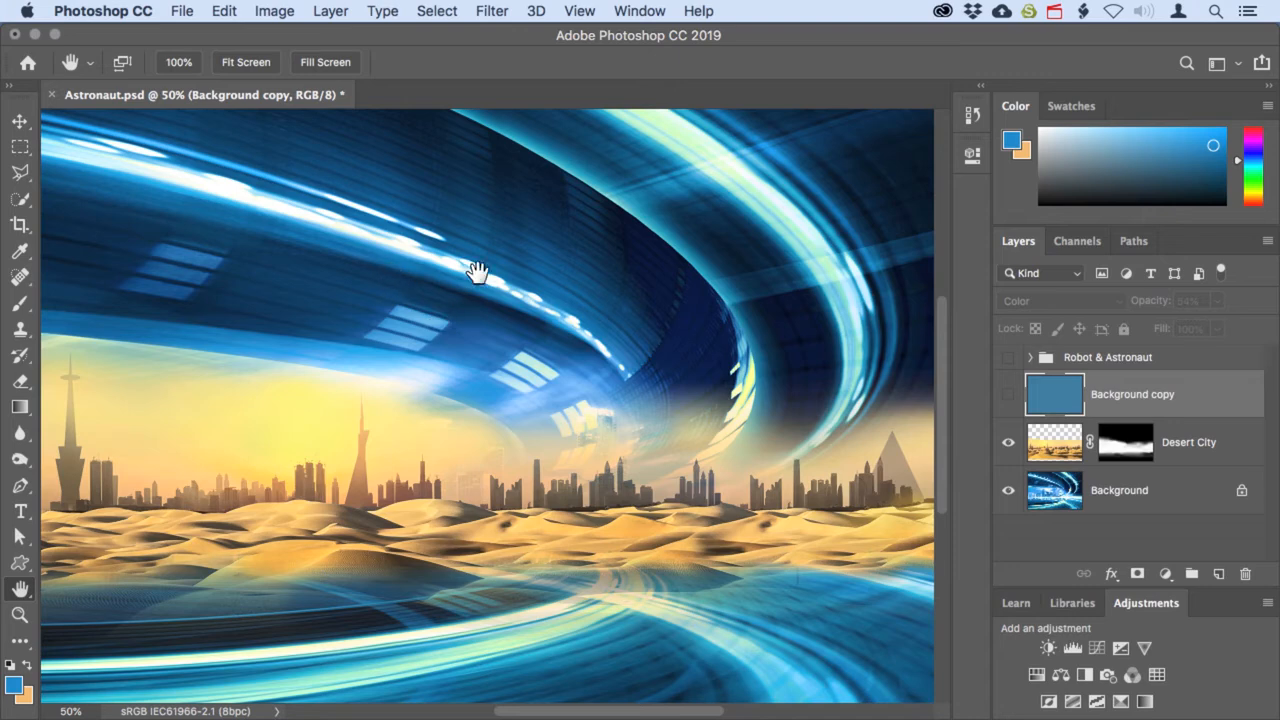
pyautogui.click(1009, 397)
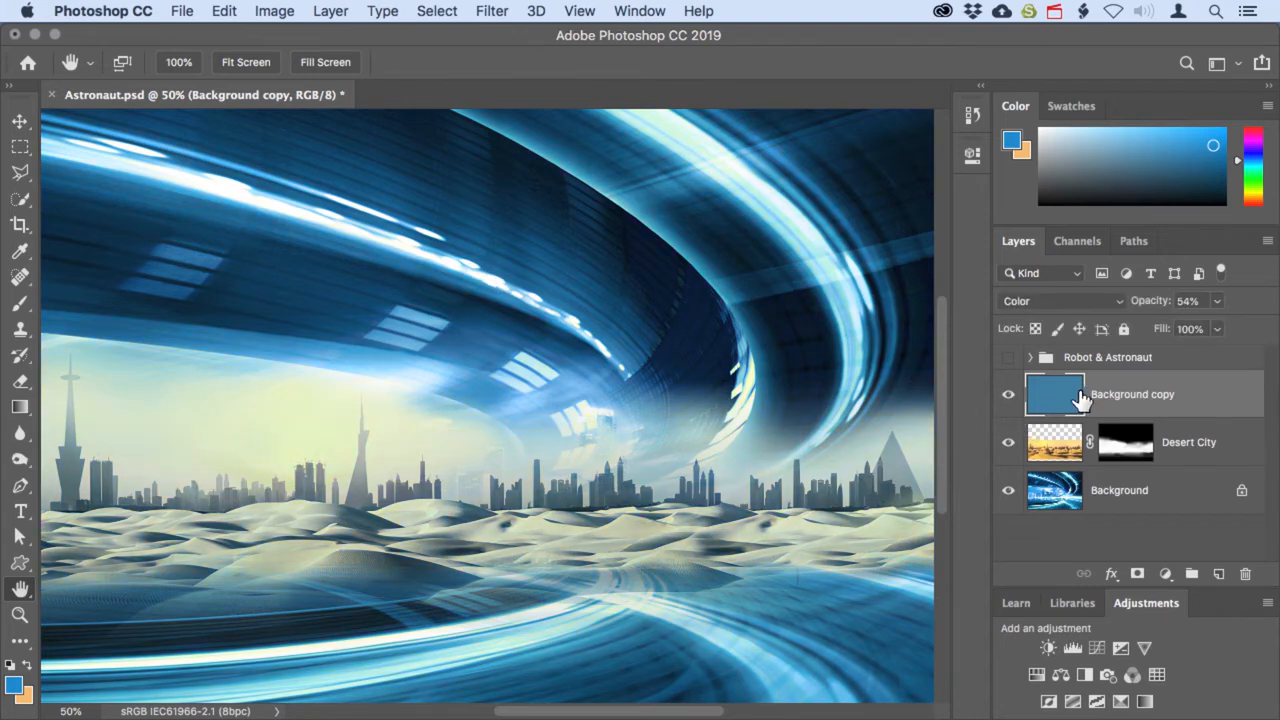
# Clip the Background copy layer to the Desert City layer and show the Robot & Astronaut group again
pyautogui.click(331, 14)
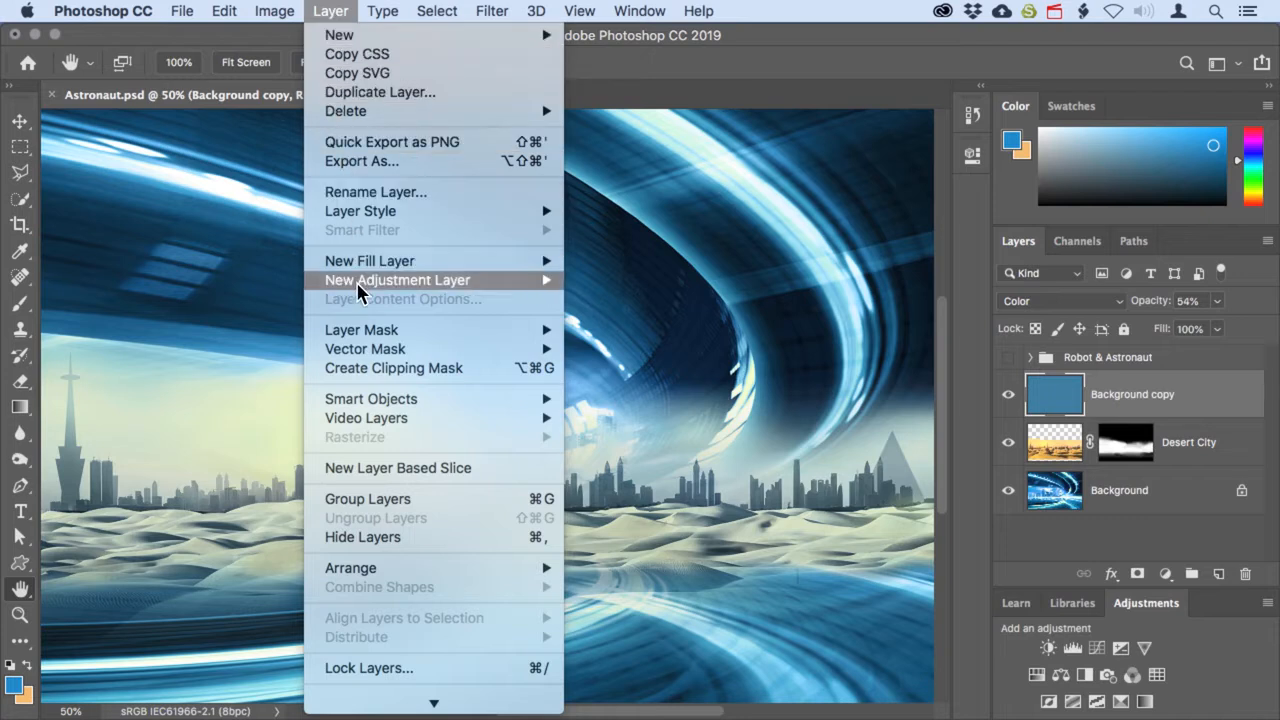
pyautogui.click(485, 368)
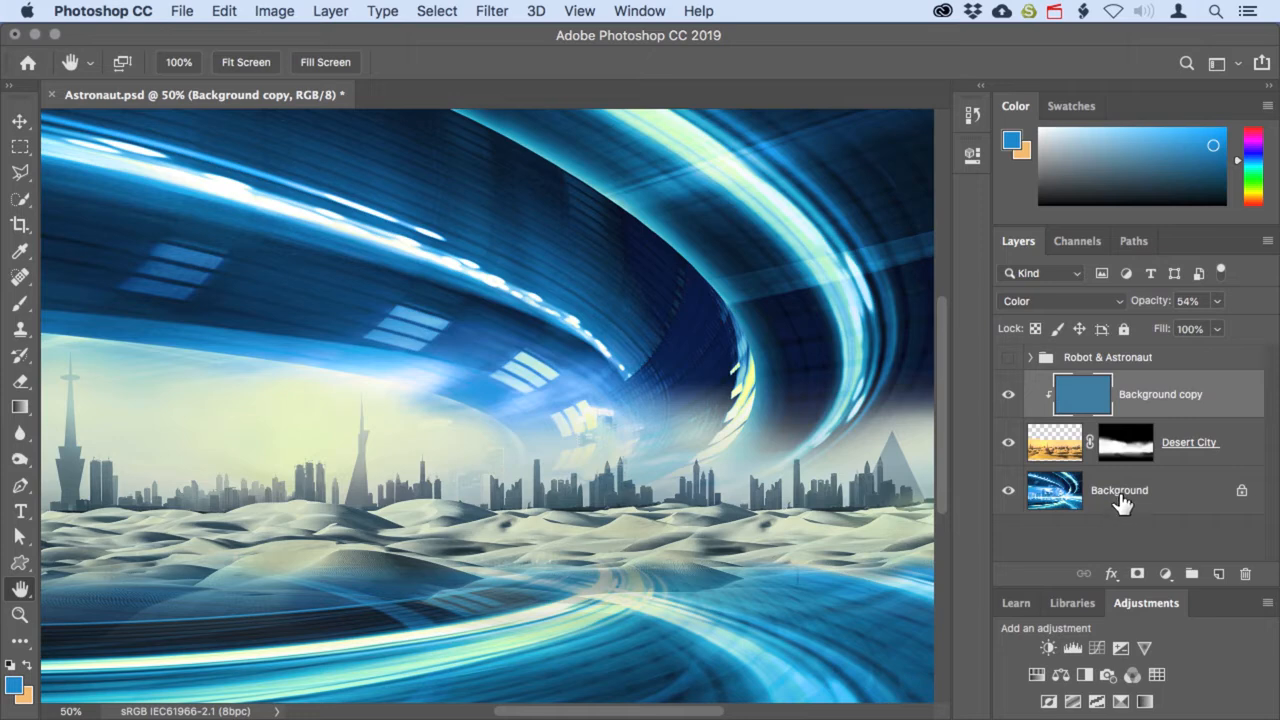
pyautogui.click(1009, 358)
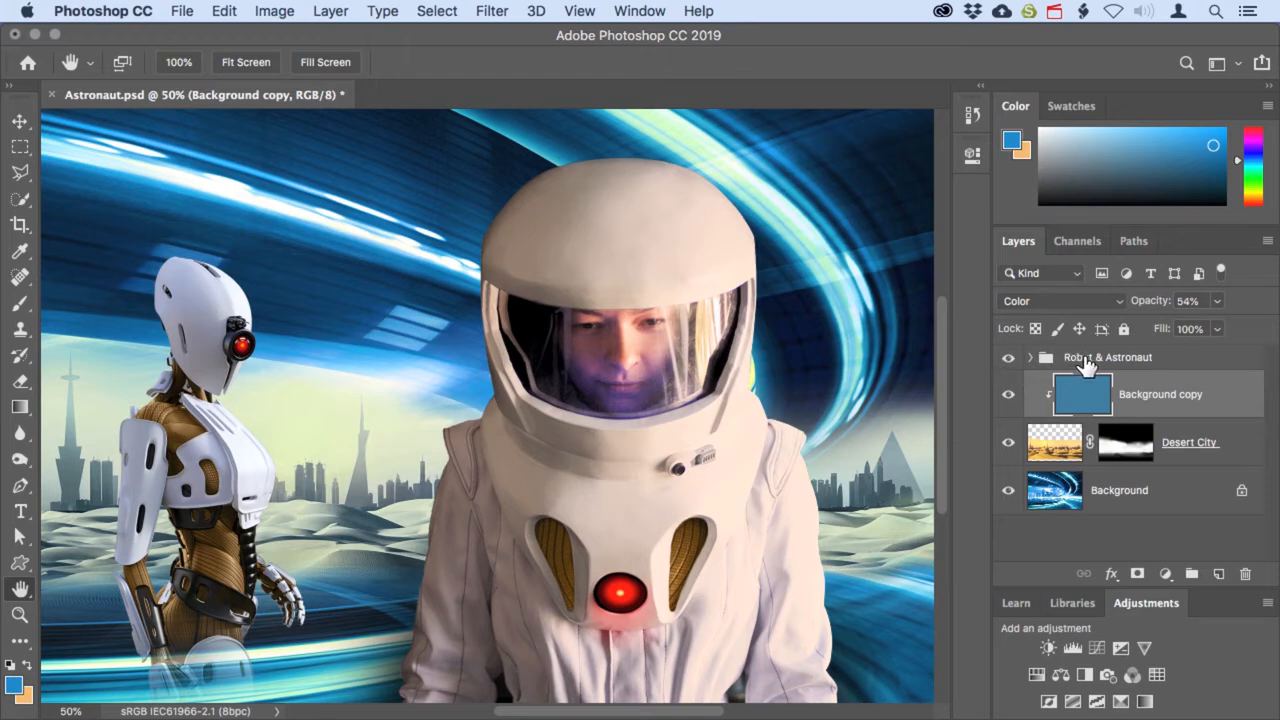
# Activate the Eyedropper tool and add a Solid Color fill layer in #0d81c0 clipped to the Robot & Astronaut group
pyautogui.click(1104, 364)
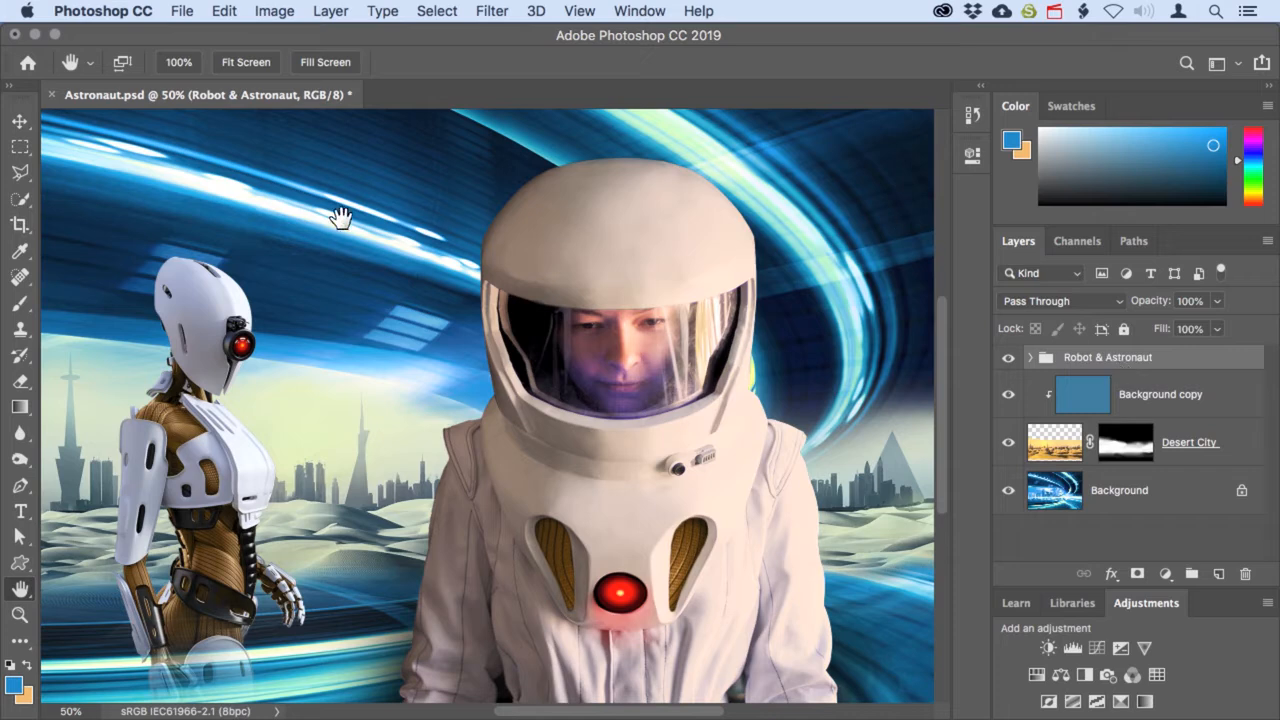
pyautogui.click(22, 255)
pyautogui.click(25, 265)
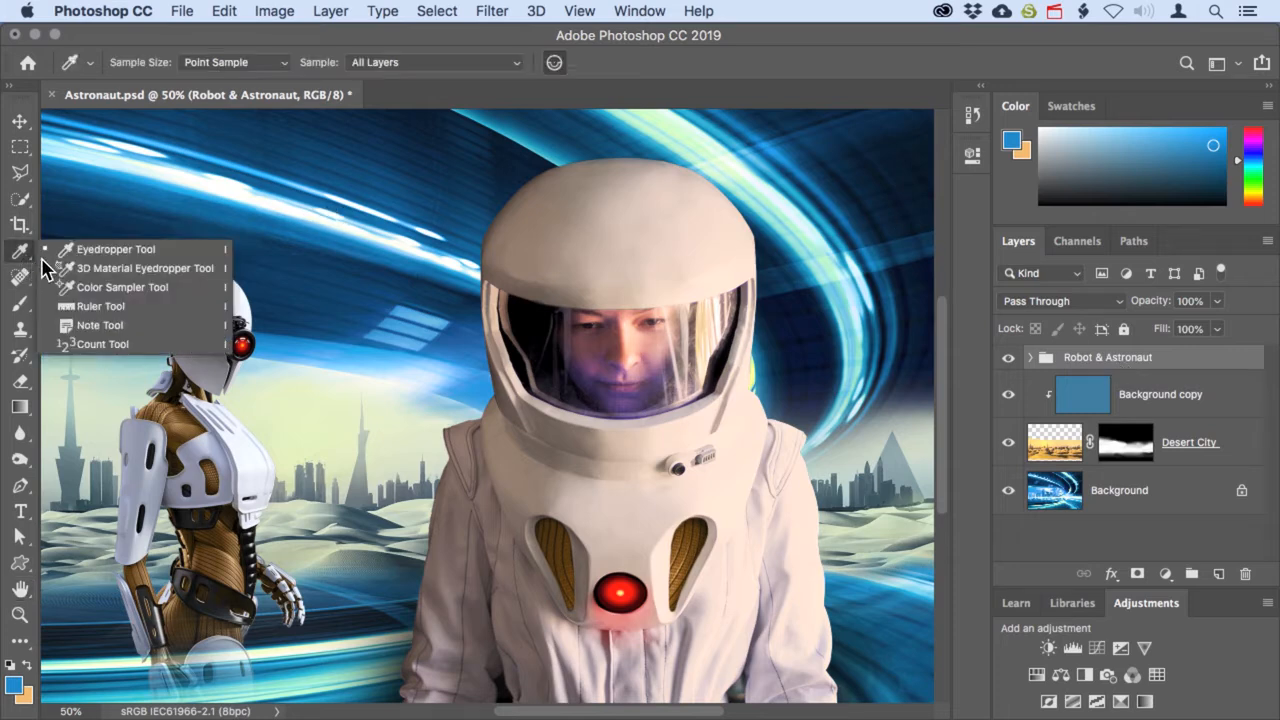
pyautogui.click(75, 253)
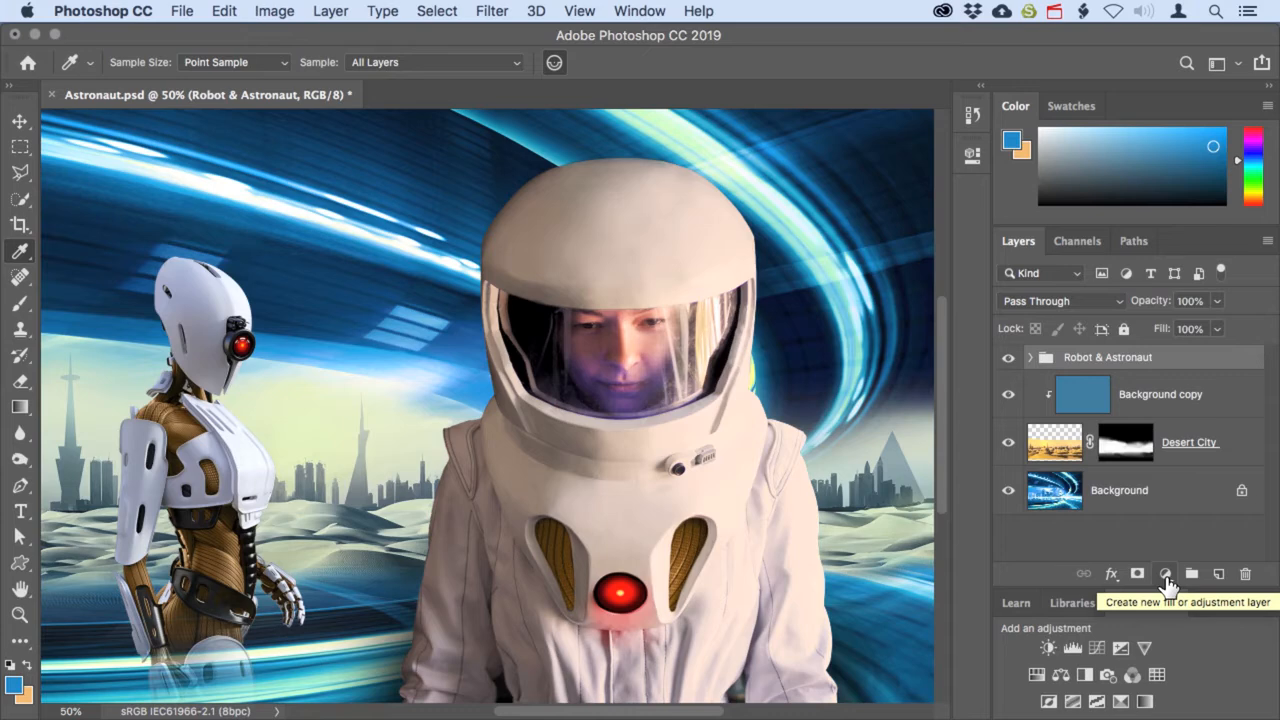
pyautogui.click(1166, 576)
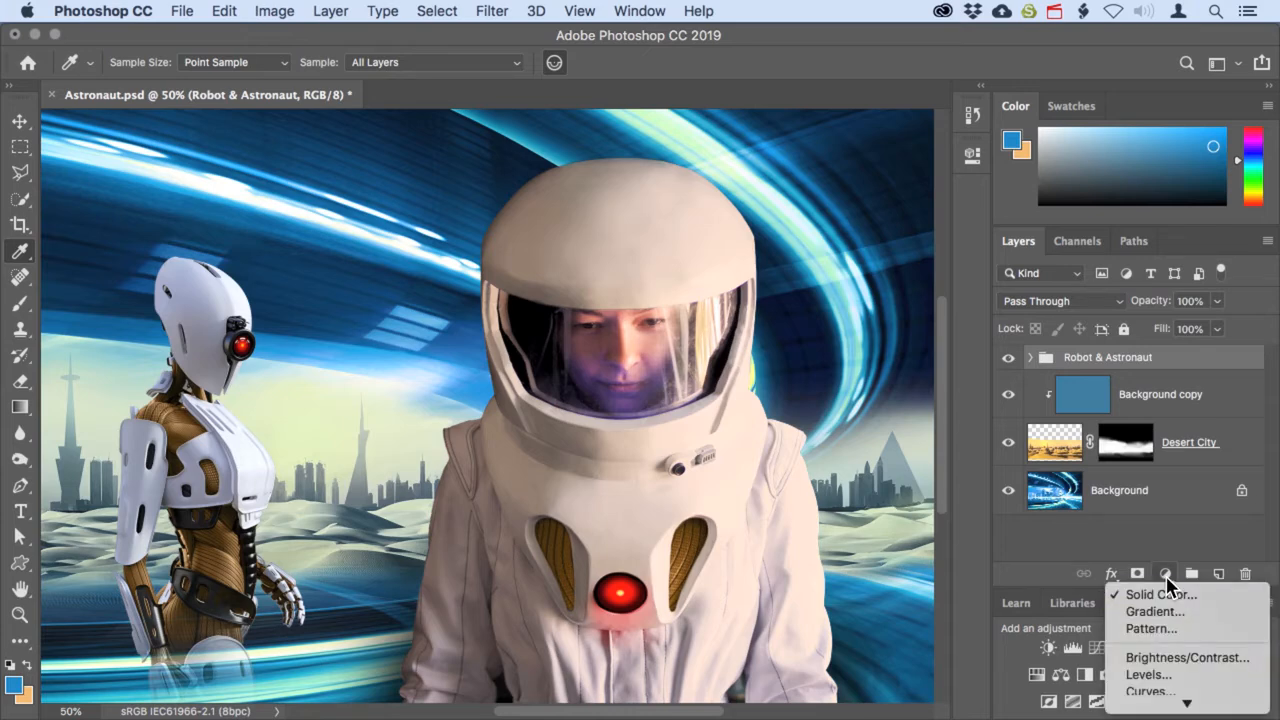
pyautogui.click(1172, 593)
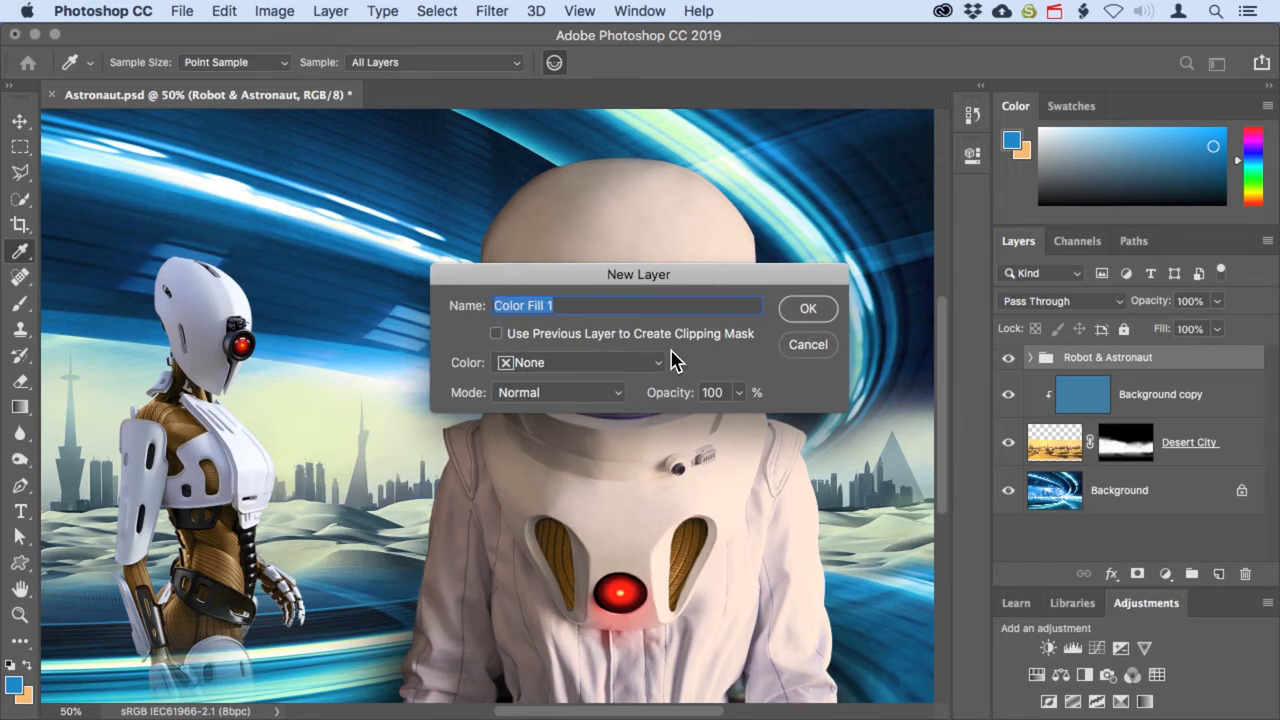
pyautogui.click(487, 341)
pyautogui.click(806, 308)
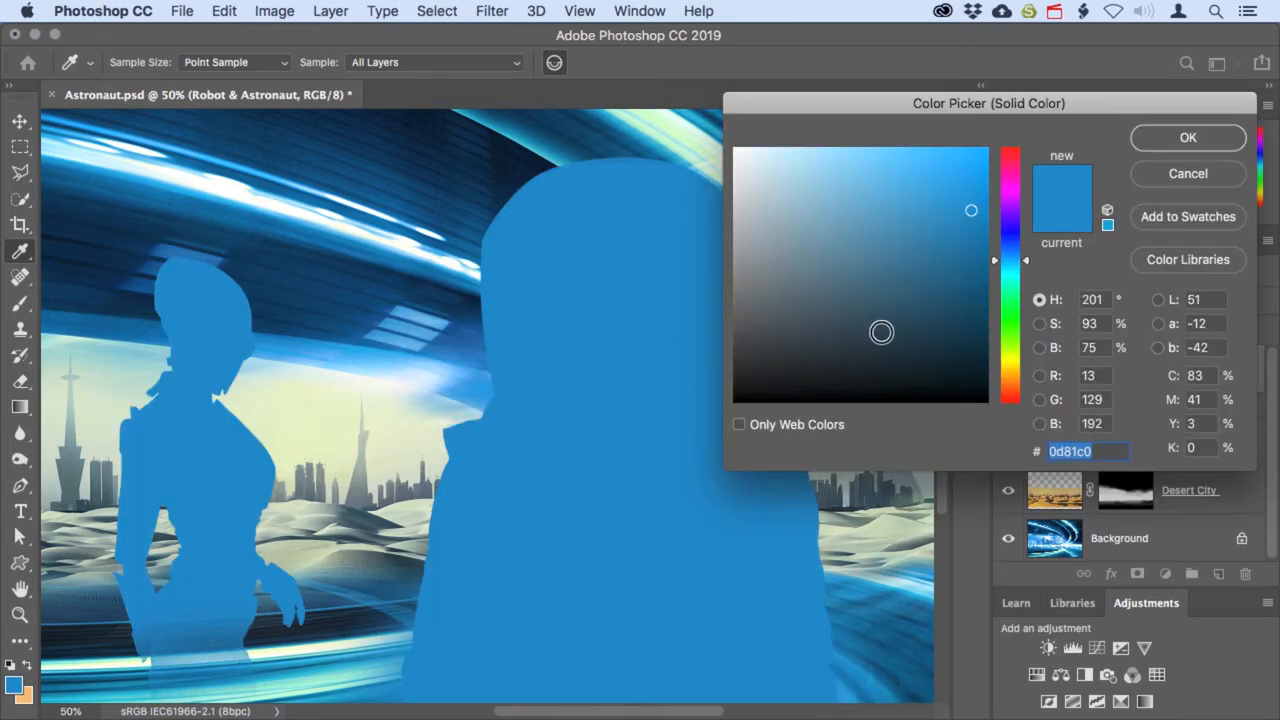
pyautogui.click(1185, 142)
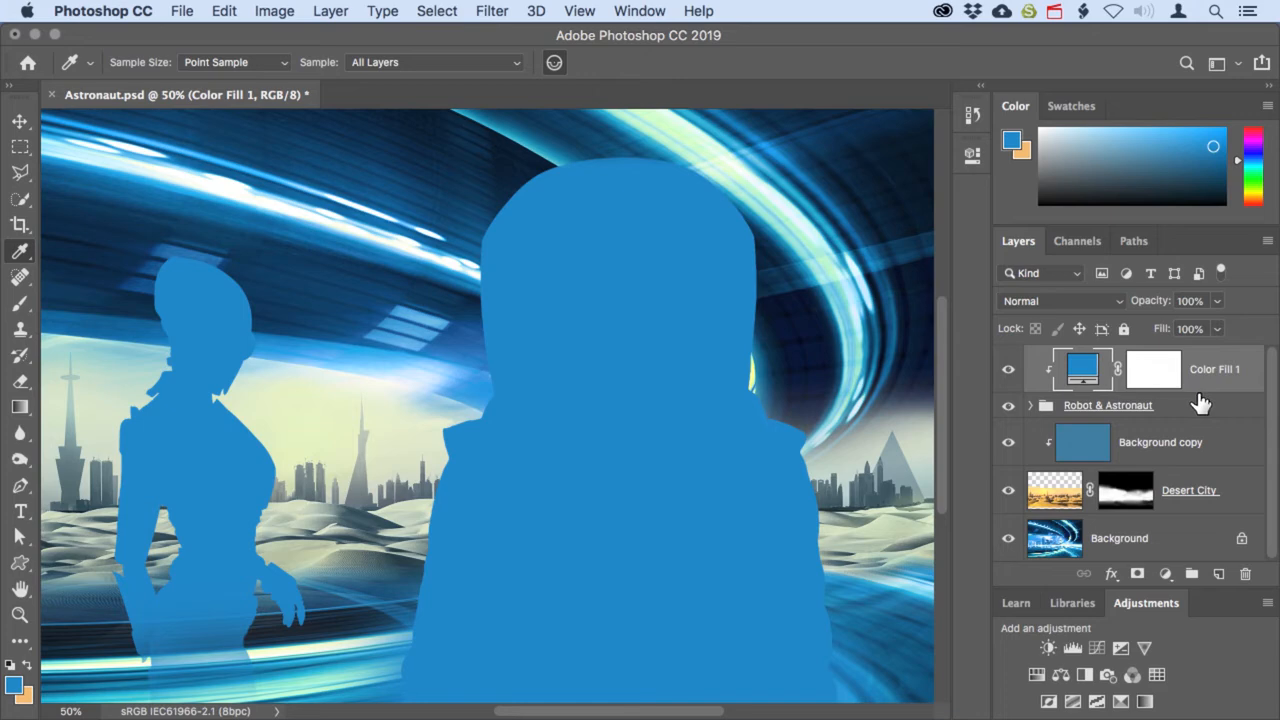
# Set the Color Fill 1 layer's blend mode to Hue
pyautogui.click(1110, 305)
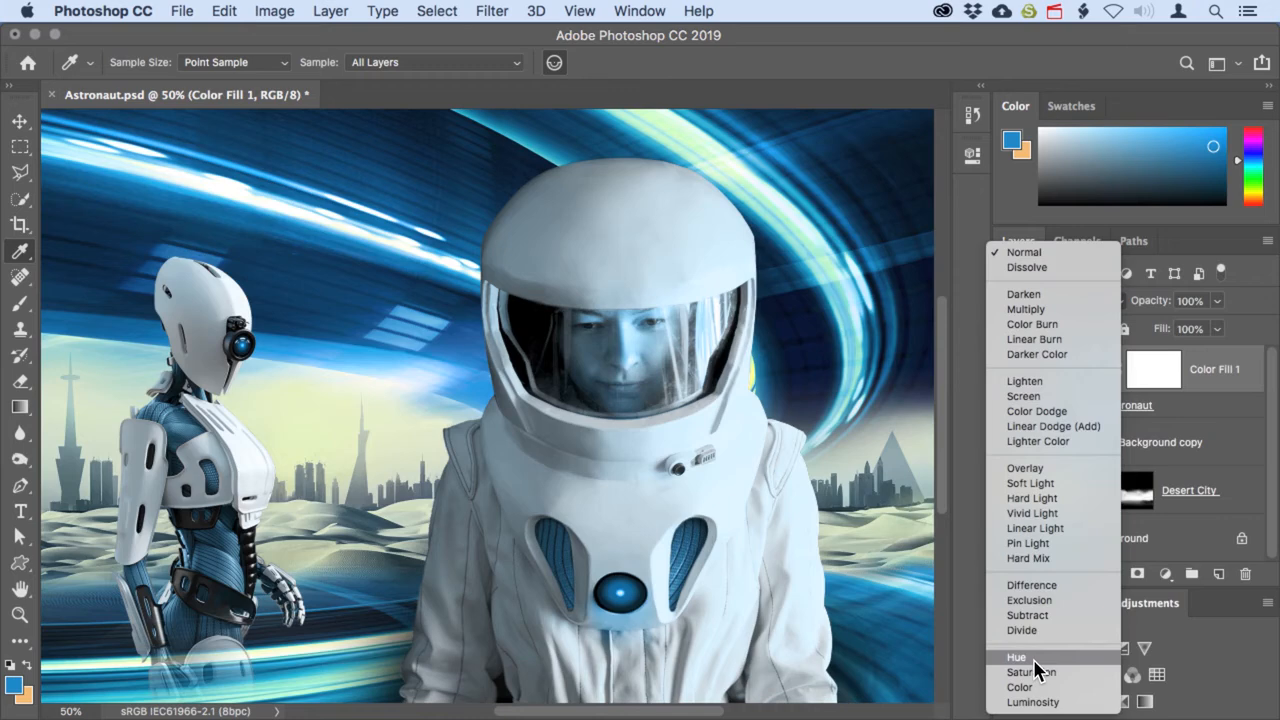
pyautogui.click(1033, 659)
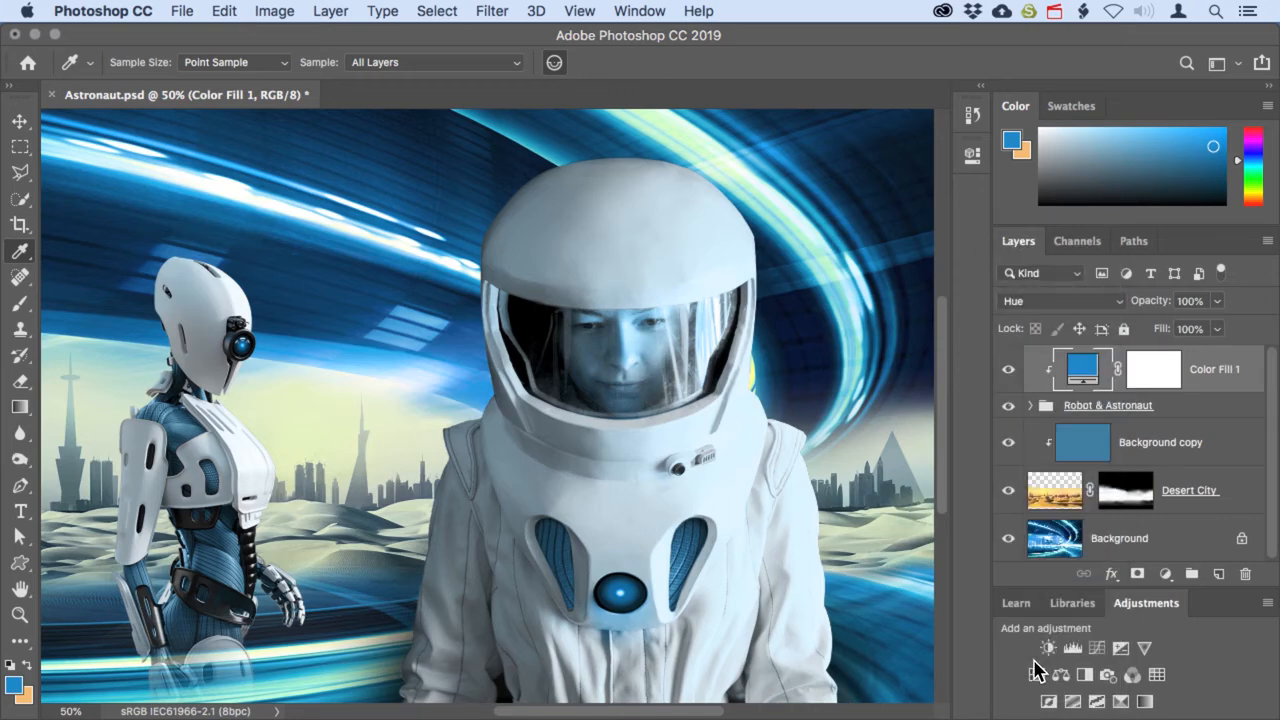
# Paint with a black brush on the Color Fill 1 mask over the astronaut's red chest light and the robot's eye
pyautogui.click(1172, 372)
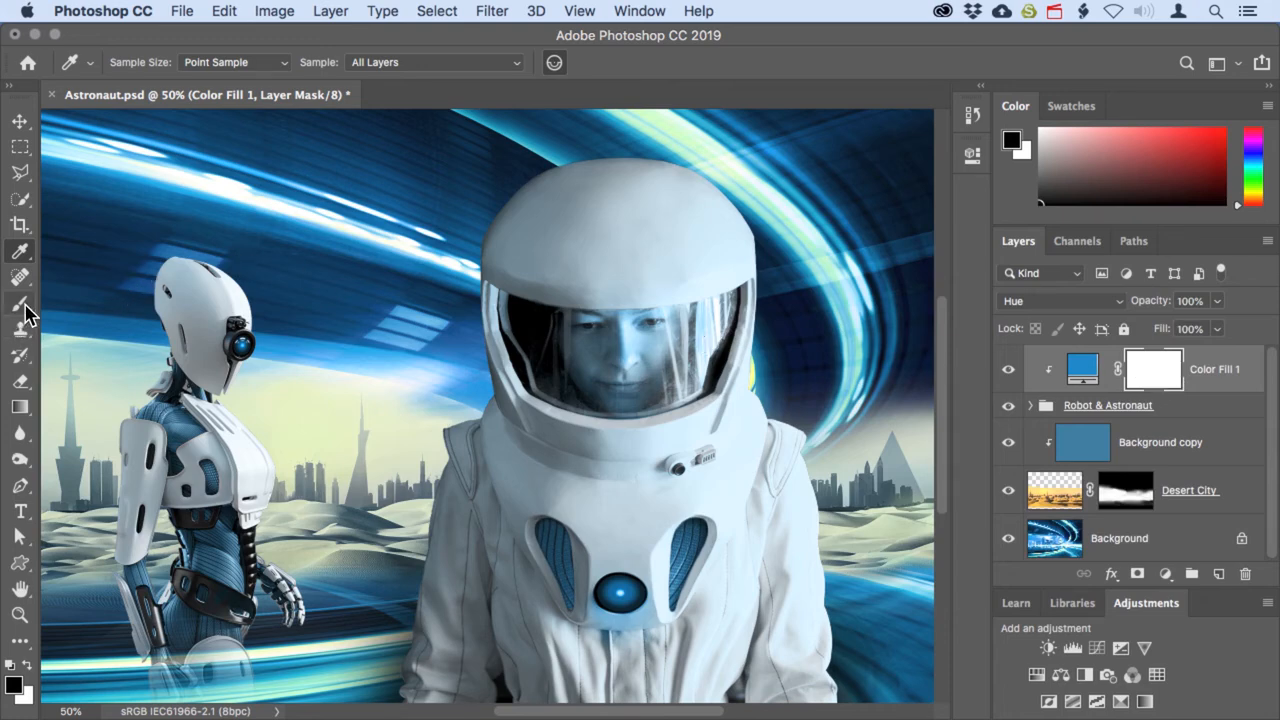
pyautogui.moveTo(20, 303); pyautogui.dragTo(94, 312)
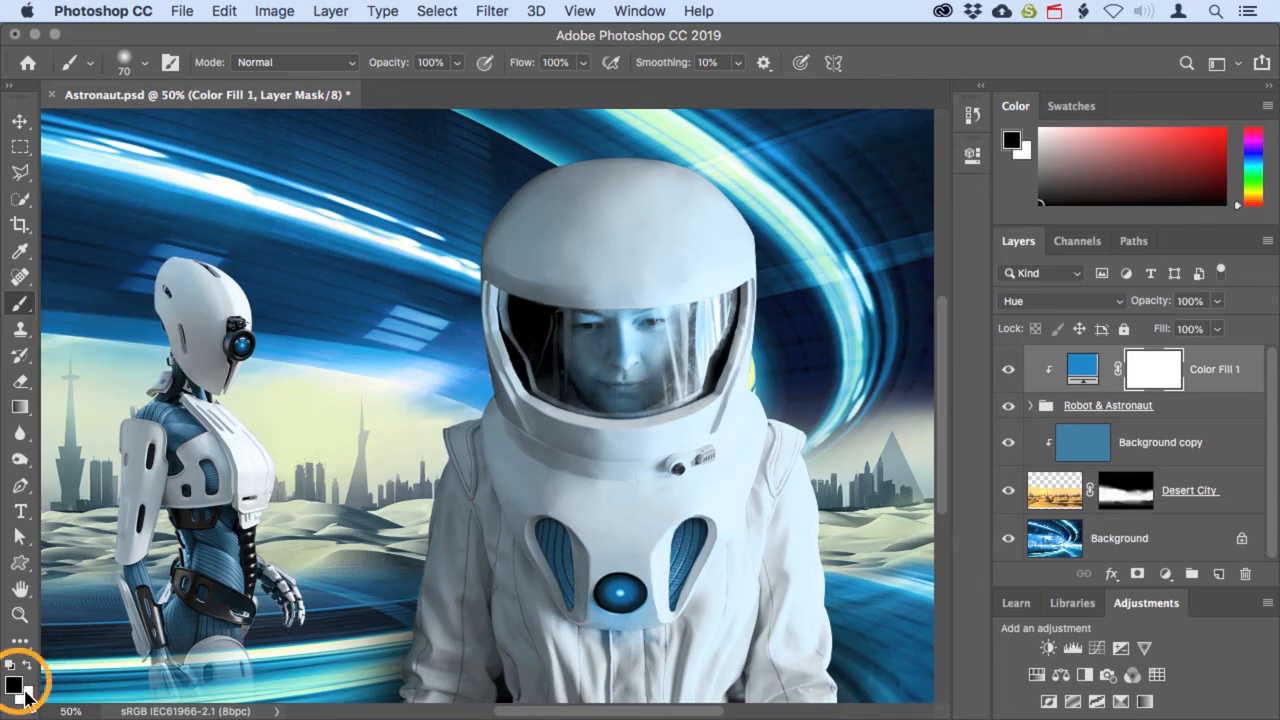
pyautogui.moveTo(603, 625)
pyautogui.mouseDown()
pyautogui.moveTo(616, 580)
pyautogui.moveTo(605, 602)
pyautogui.moveTo(622, 604)
pyautogui.moveTo(624, 590)
pyautogui.moveTo(636, 609)
pyautogui.moveTo(620, 623)
pyautogui.moveTo(644, 614)
pyautogui.moveTo(626, 576)
pyautogui.moveTo(591, 616)
pyautogui.moveTo(634, 622)
pyautogui.mouseUp()
pyautogui.moveTo(262, 350); pyautogui.dragTo(243, 345)
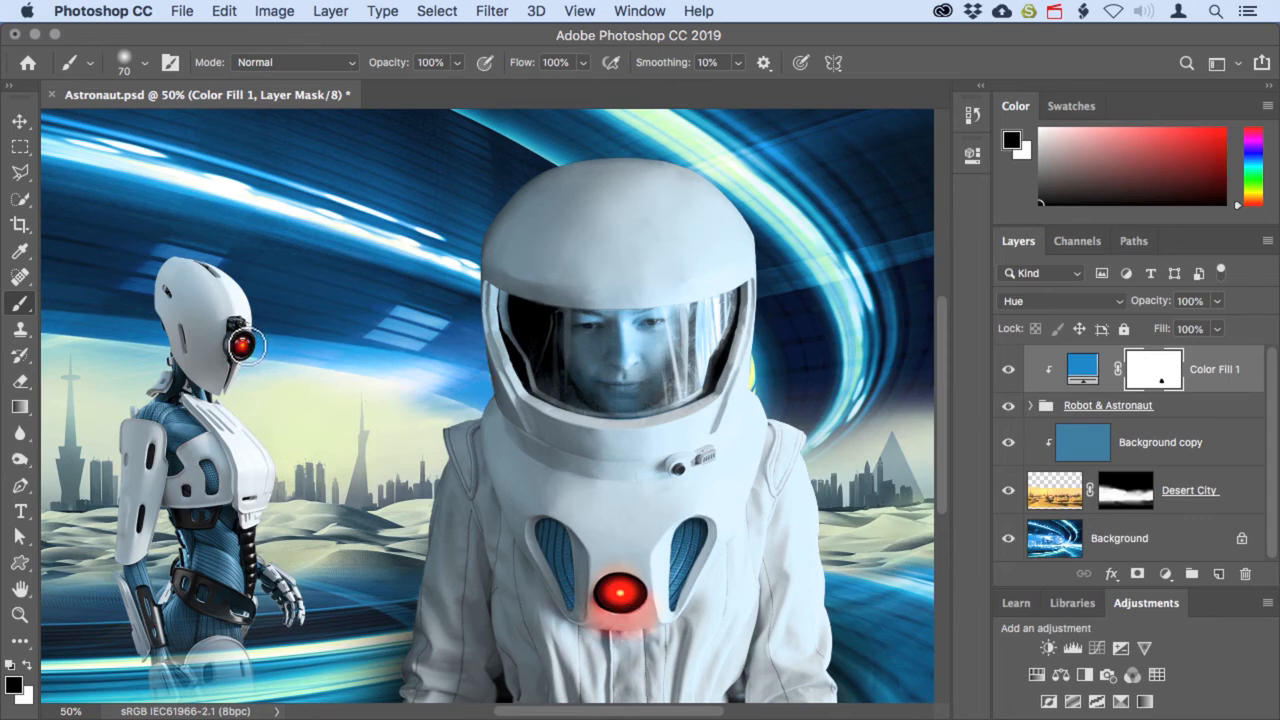
# Set the brush opacity to 63% and paint over the astronaut's face on the Color Fill 1 mask
pyautogui.click(457, 63)
pyautogui.moveTo(449, 88); pyautogui.dragTo(425, 95)
pyautogui.moveTo(587, 339)
pyautogui.mouseDown()
pyautogui.moveTo(641, 315)
pyautogui.moveTo(661, 325)
pyautogui.moveTo(645, 378)
pyautogui.moveTo(614, 345)
pyautogui.moveTo(583, 351)
pyautogui.moveTo(601, 394)
pyautogui.moveTo(627, 390)
pyautogui.moveTo(587, 392)
pyautogui.moveTo(658, 345)
pyautogui.moveTo(651, 383)
pyautogui.moveTo(615, 369)
pyautogui.moveTo(658, 322)
pyautogui.moveTo(615, 324)
pyautogui.moveTo(587, 353)
pyautogui.moveTo(562, 336)
pyautogui.mouseUp()
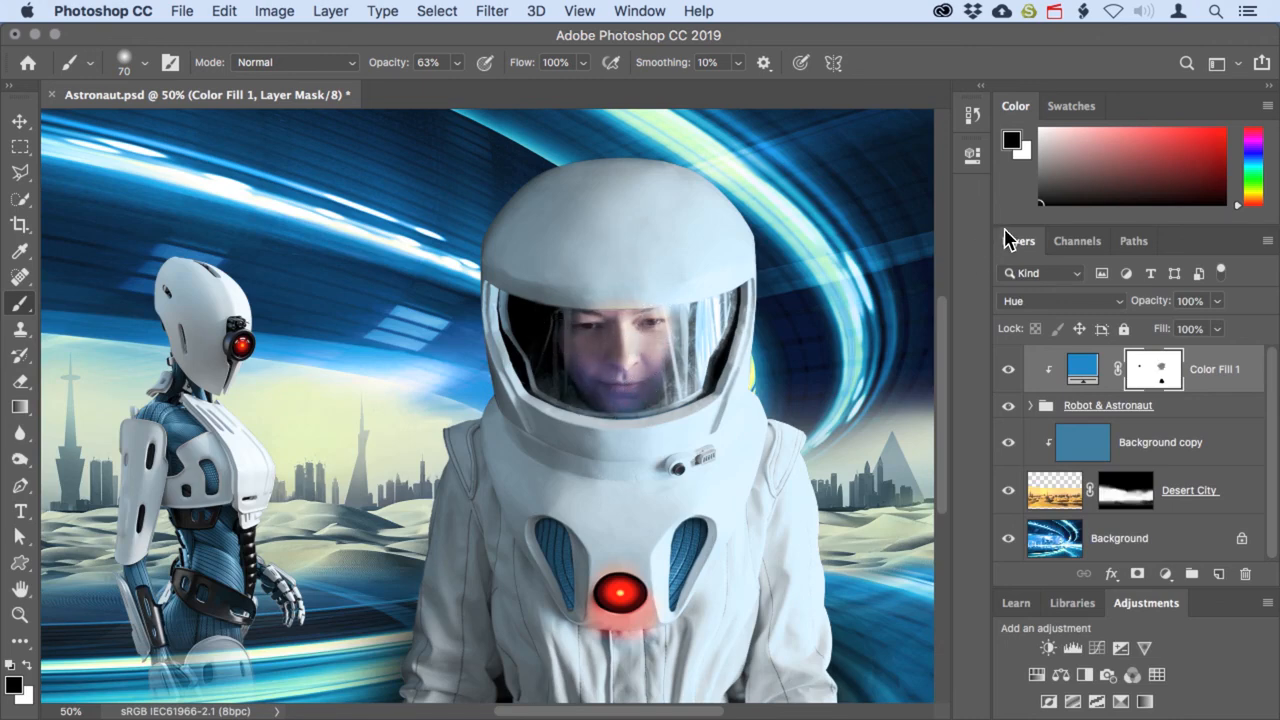